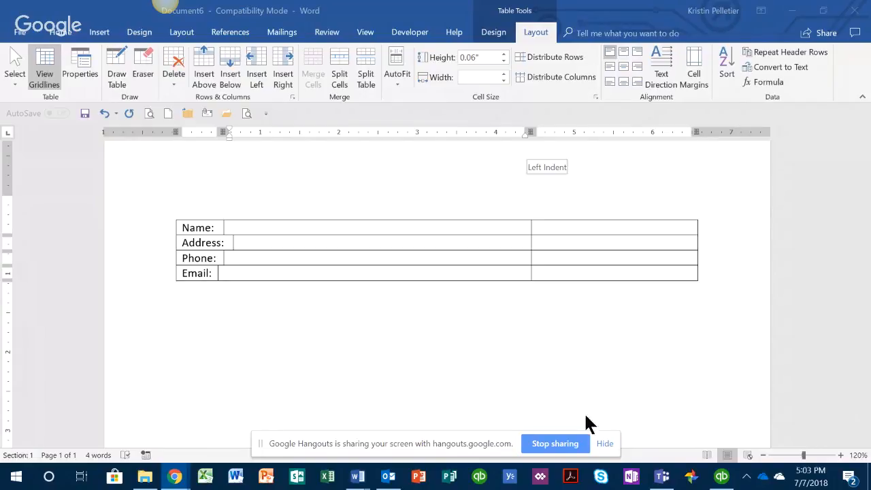
Start a line below the table with 'Name:' and an underscore blank, trying and then clearing a sample name
left_click(605, 444)
left_click(185, 317)
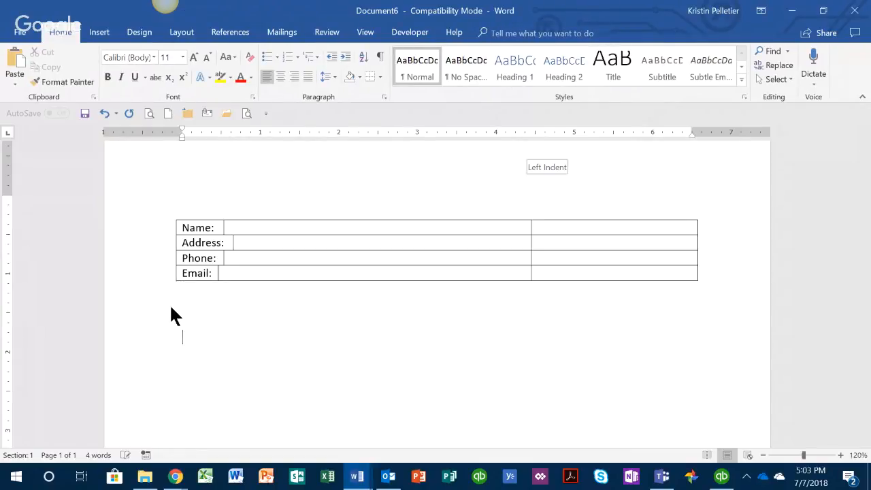
type("Name:")
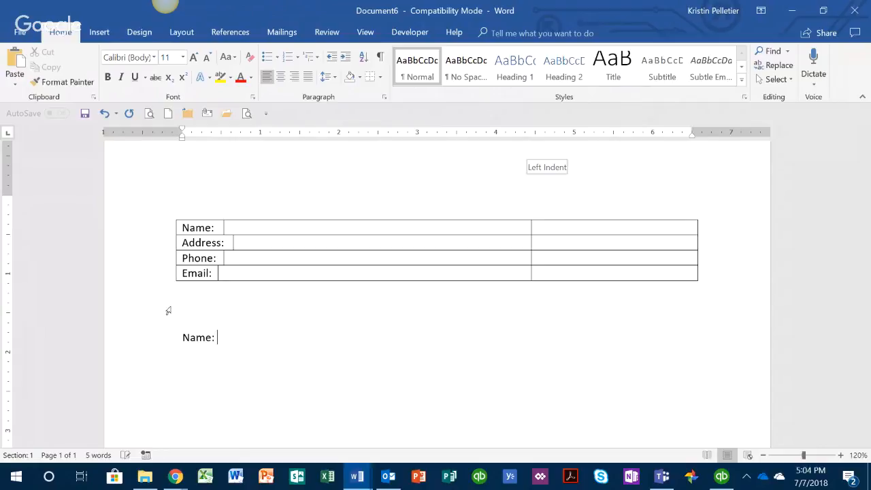
type(" ______________________________")
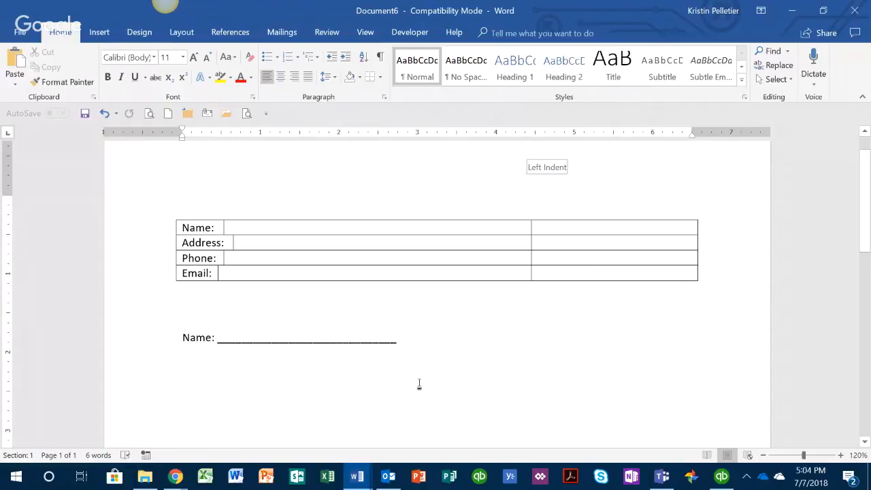
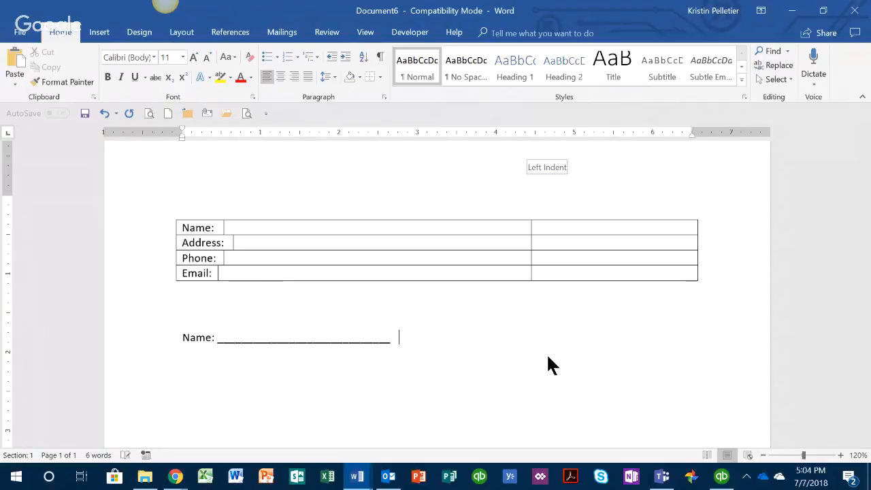
Add 'Phone:' and 'Email:' underscore blanks, shortening the blanks so all three fit on one line
type("Phone: ___________________________")
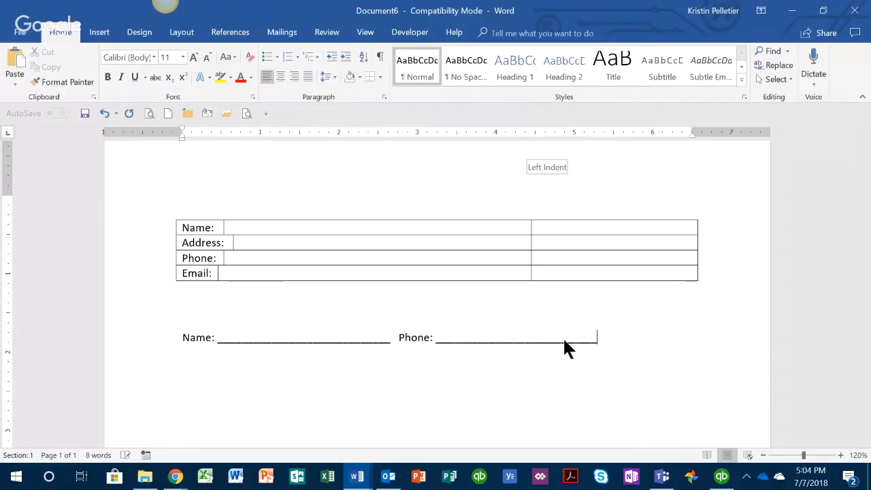
type("  Email:__________")
key("BackSpace")
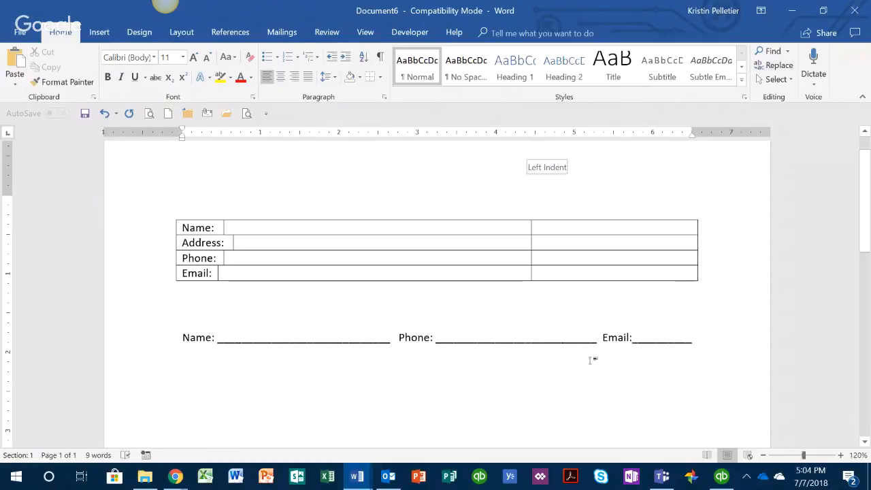
left_click(595, 340)
key("BackSpace")
key("BackSpace")
key("BackSpace")
key("BackSpace")
key("BackSpace")
key("BackSpace")
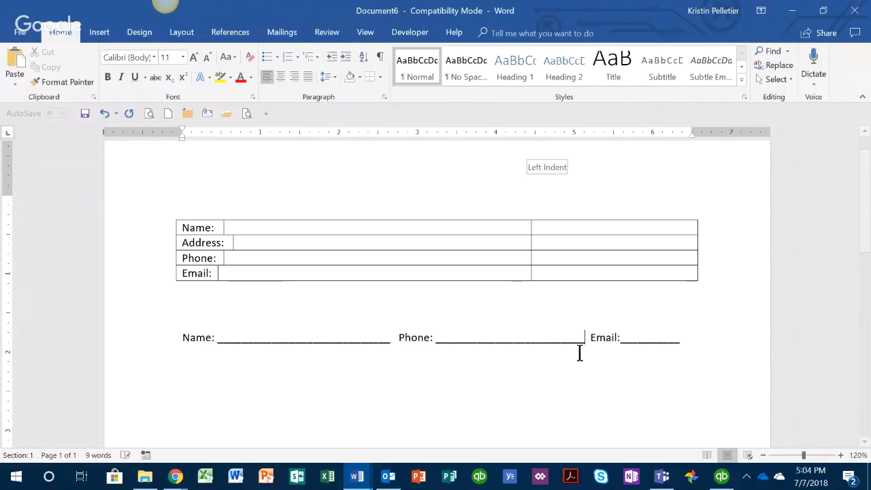
left_click(389, 340)
key("BackSpace")
key("BackSpace")
key("BackSpace")
key("BackSpace")
key("BackSpace")
key("BackSpace")
left_click(621, 341)
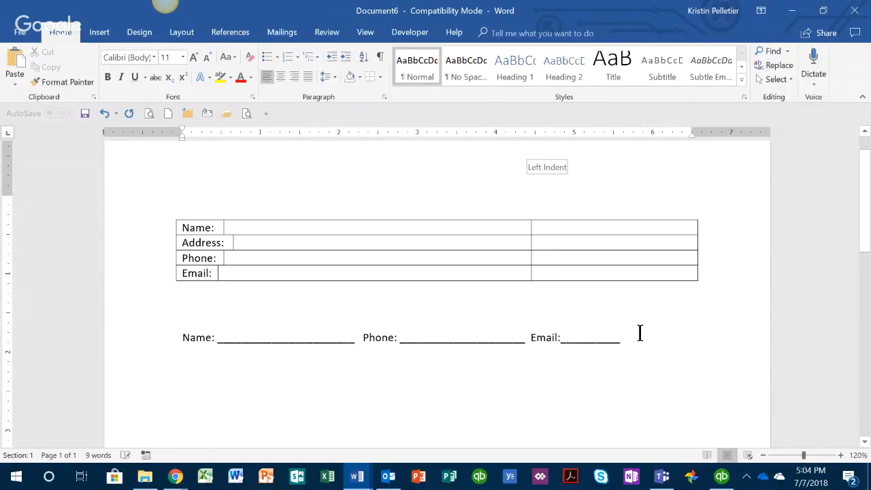
type("___________")
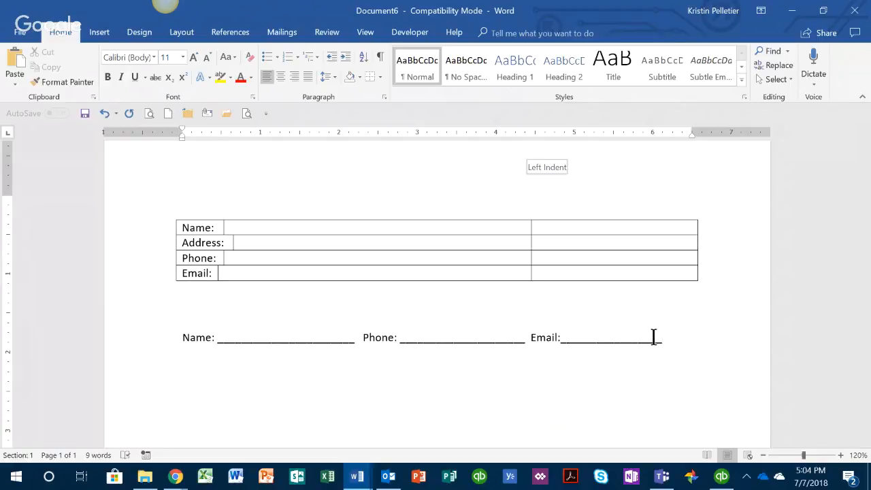
type("_")
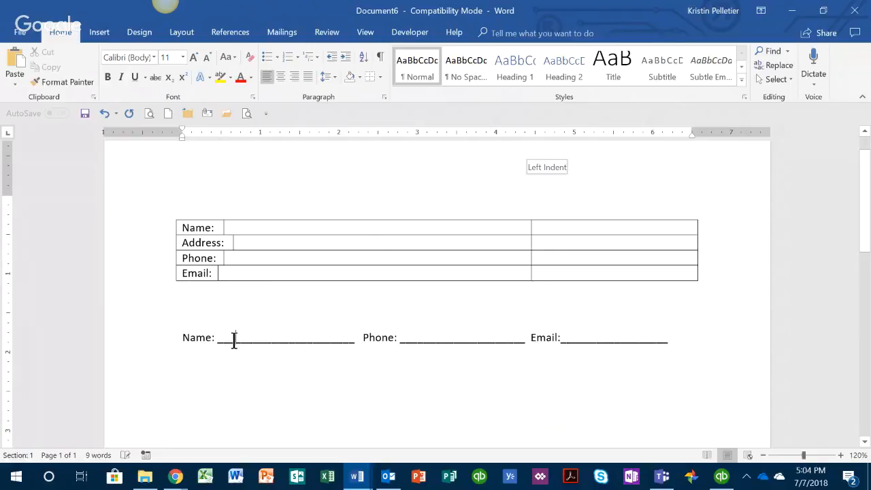
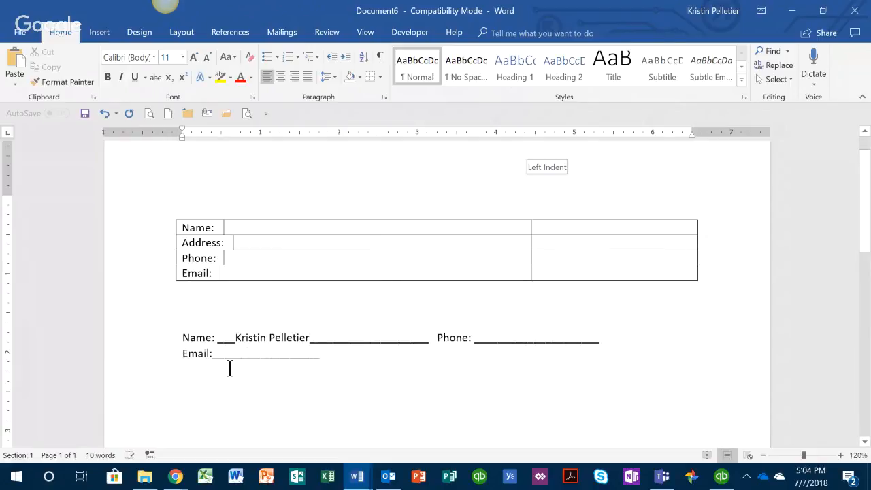
Type a sample phone number into the Phone blank, then delete both underscore form lines
left_click(479, 336)
type("813-5")
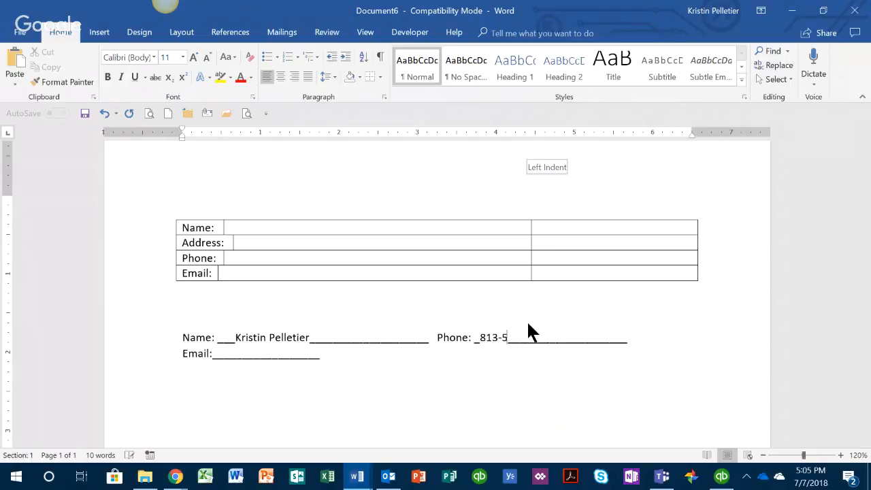
type("55-1212")
left_click(231, 353)
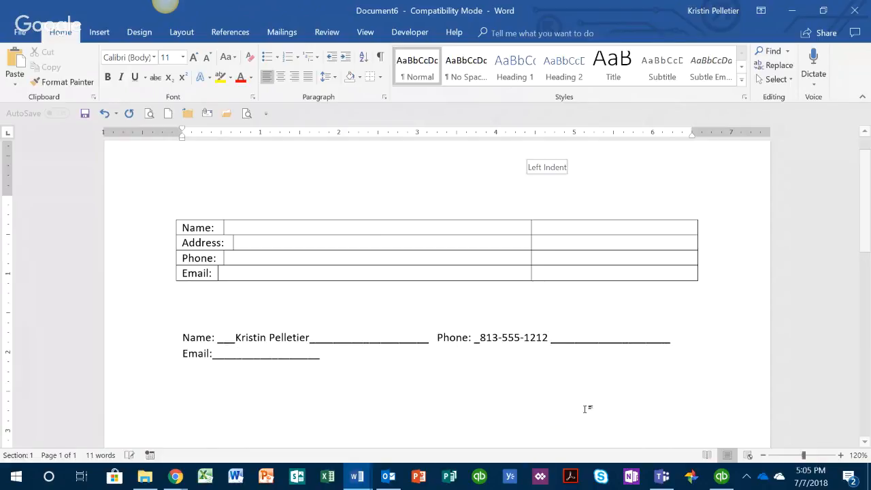
left_click_drag(482, 339, 552, 338)
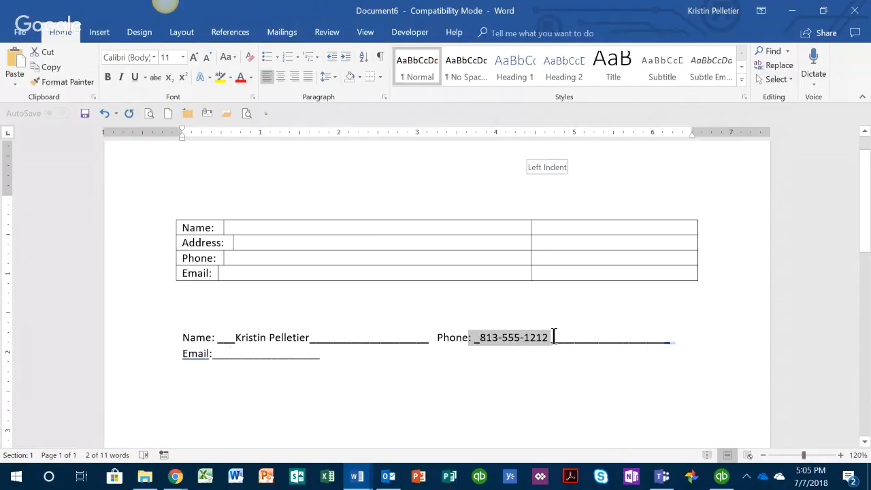
left_click(545, 348)
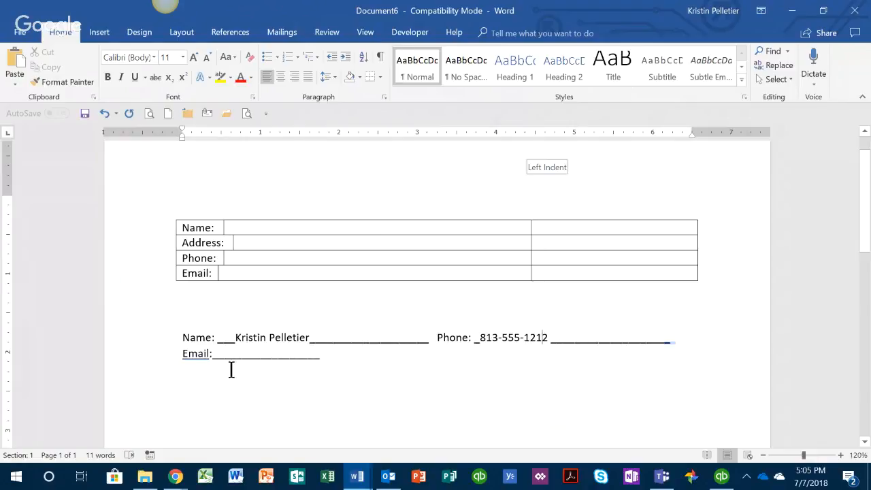
left_click_drag(336, 363, 177, 333)
key("Delete")
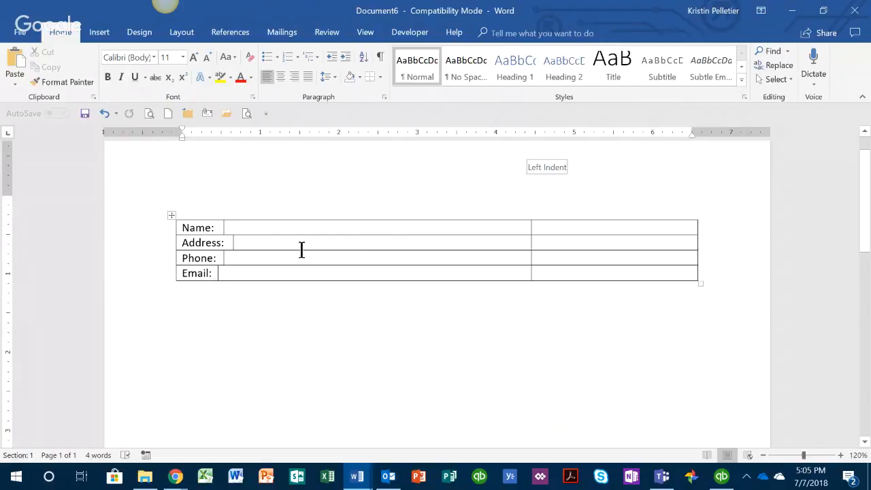
Place the cursor in the empty table cell to the right of 'Name:'
left_click(230, 228)
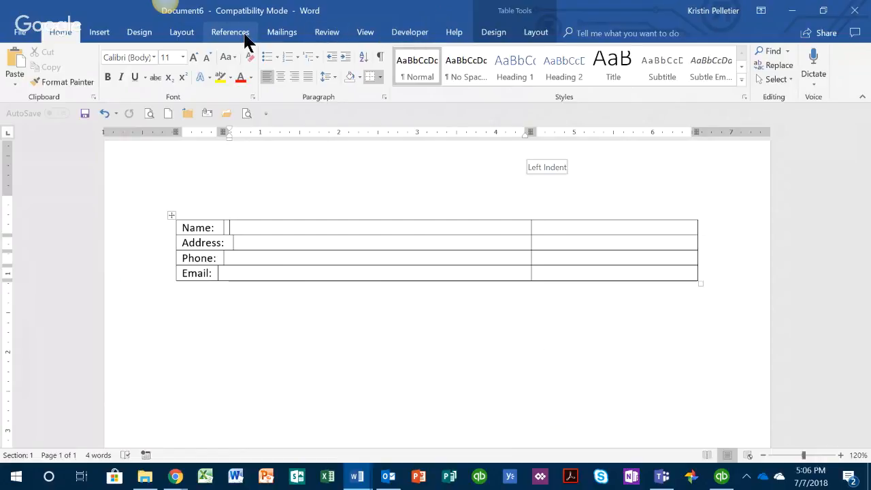
Tick Developer under Main Tabs in Word Options' Customize Ribbon and confirm with OK
right_click(329, 31)
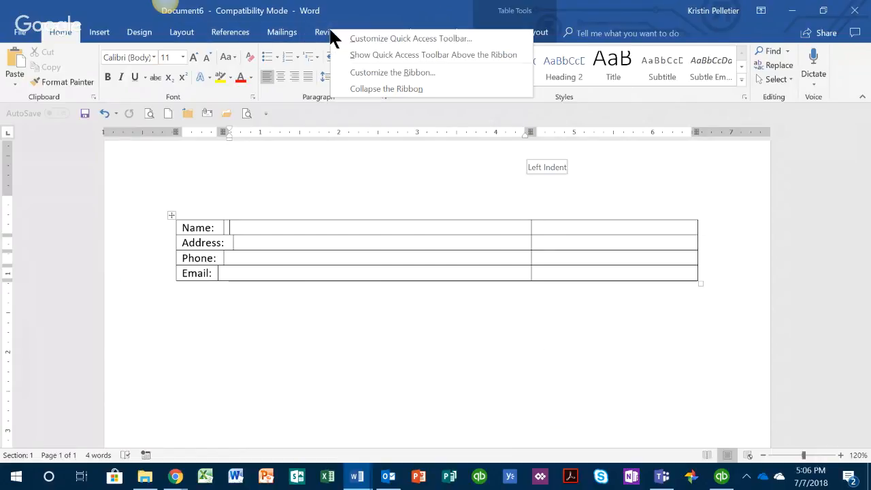
left_click(355, 68)
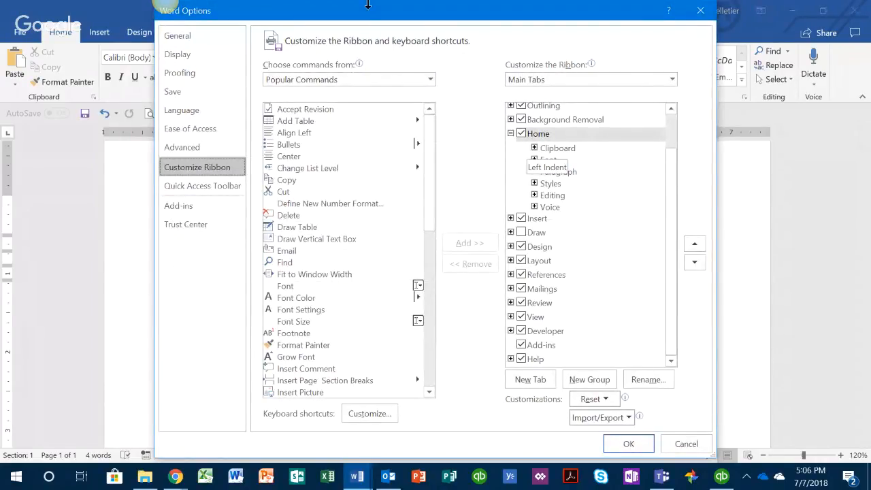
left_click_drag(362, 11, 449, 13)
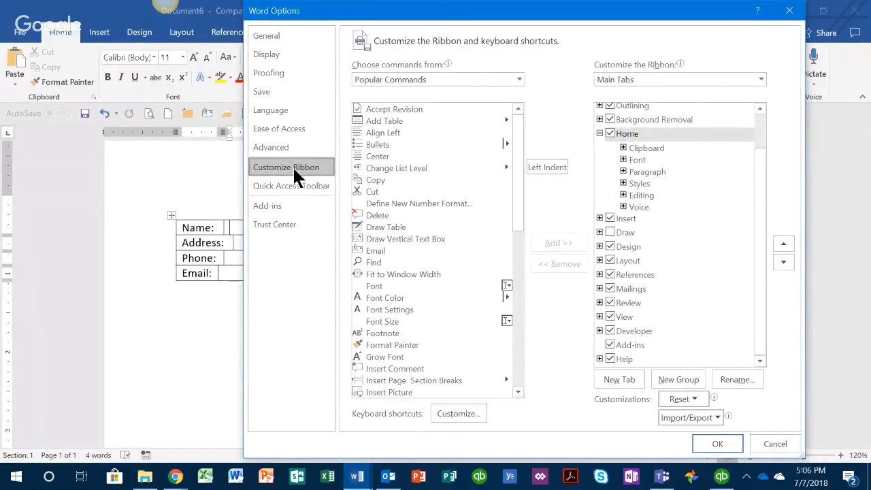
left_click(790, 11)
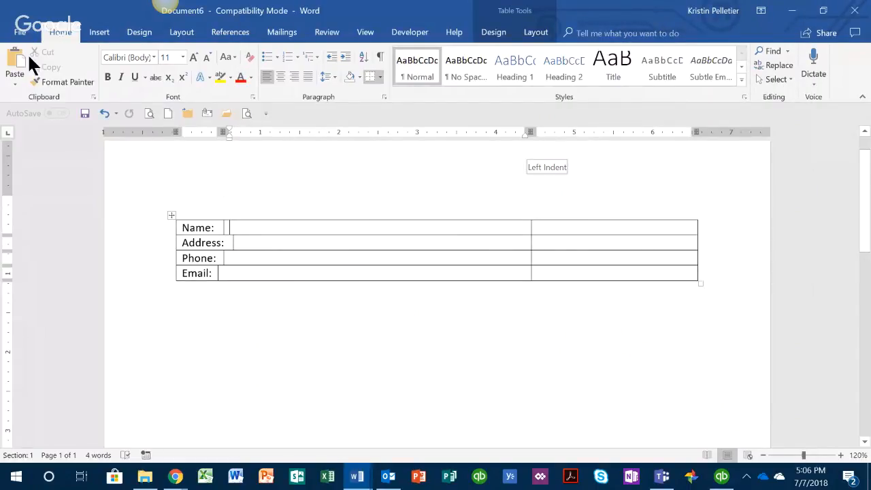
left_click(19, 32)
left_click(18, 302)
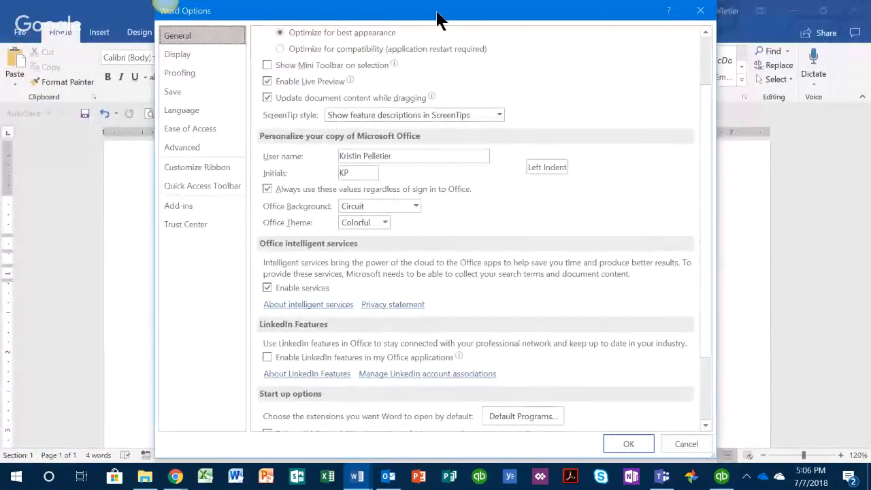
left_click_drag(436, 12, 468, 12)
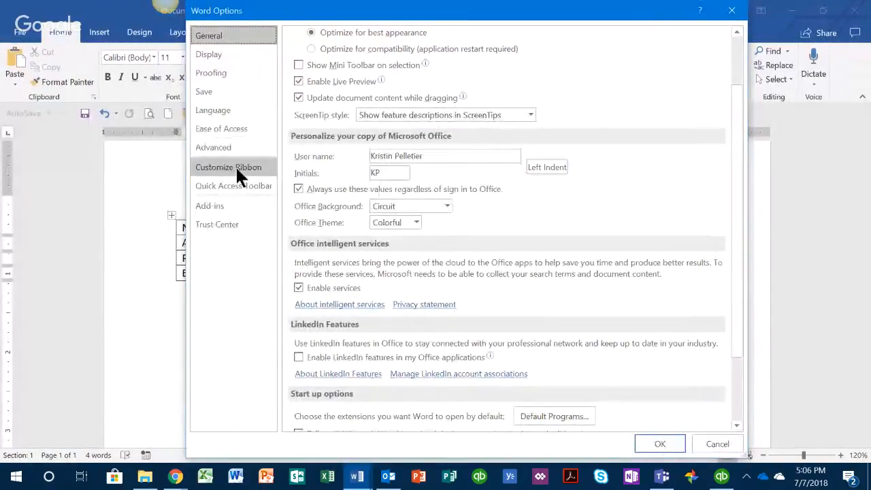
left_click(219, 171)
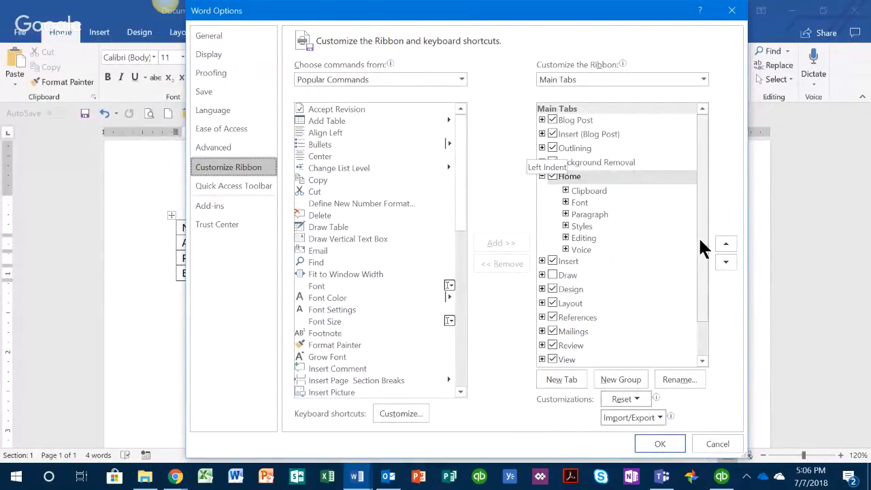
left_click_drag(700, 245, 702, 209)
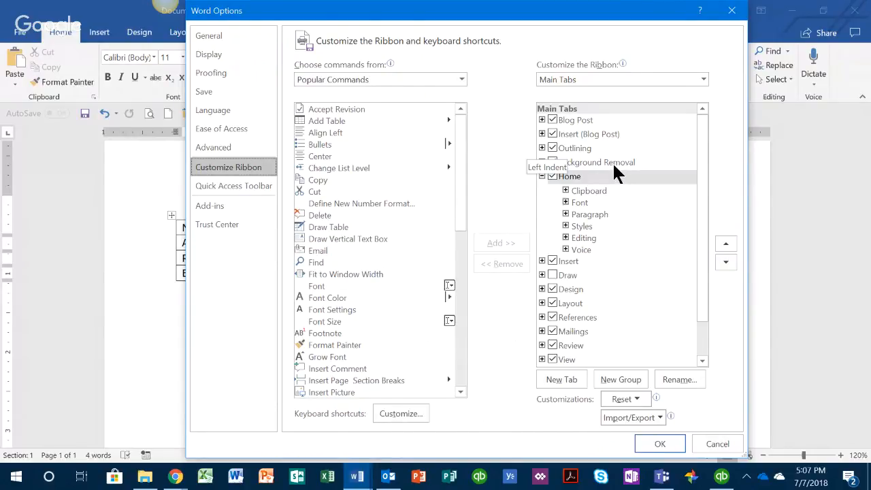
left_click_drag(700, 191, 706, 238)
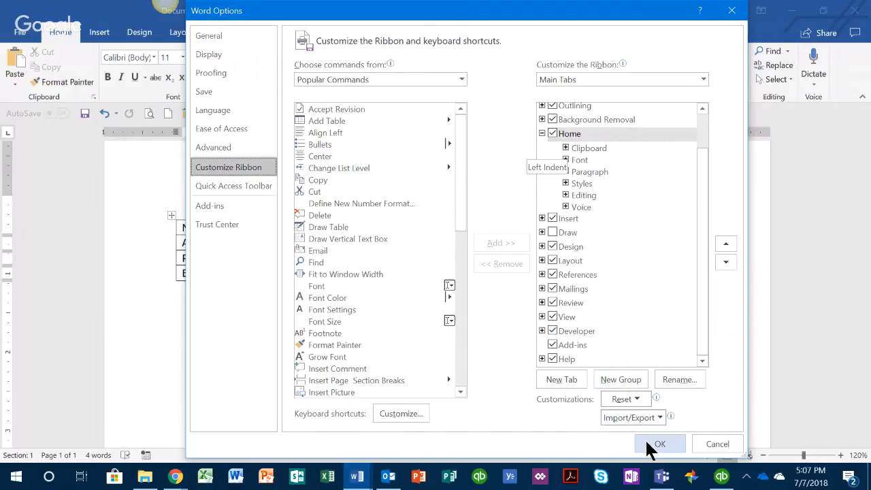
left_click(712, 445)
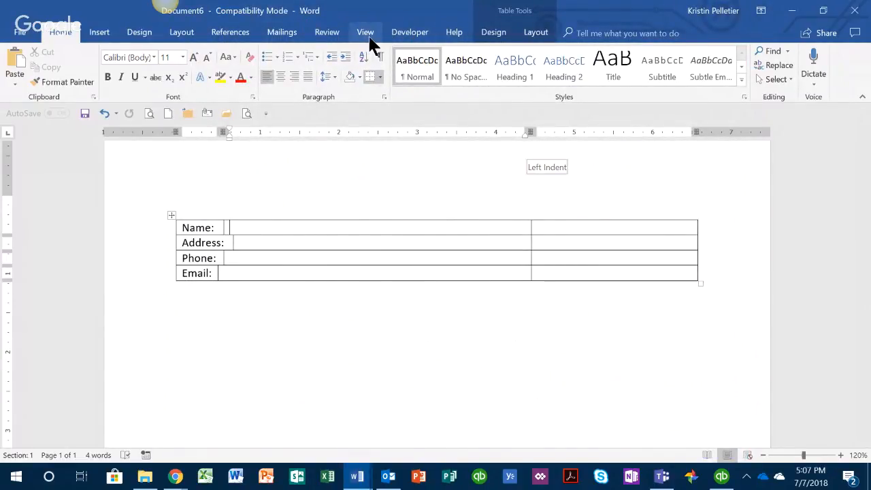
Switch to the Developer tab and browse the Legacy Tools controls without inserting any
left_click(412, 34)
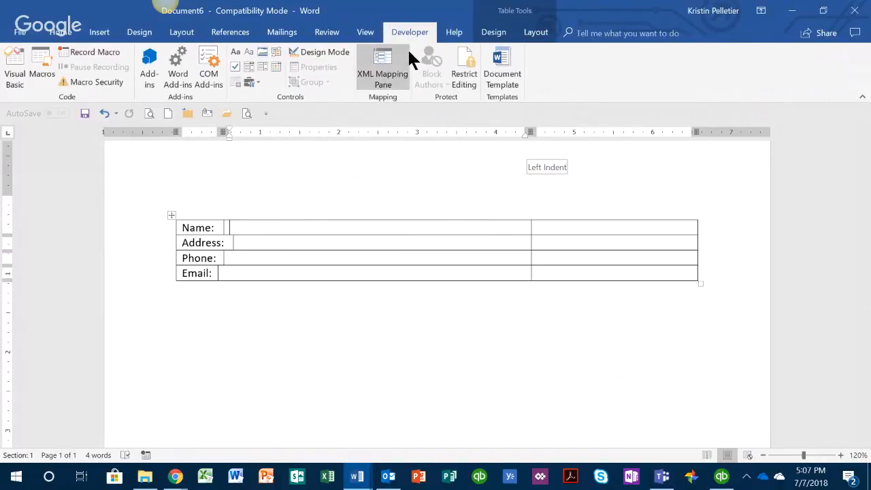
left_click(257, 81)
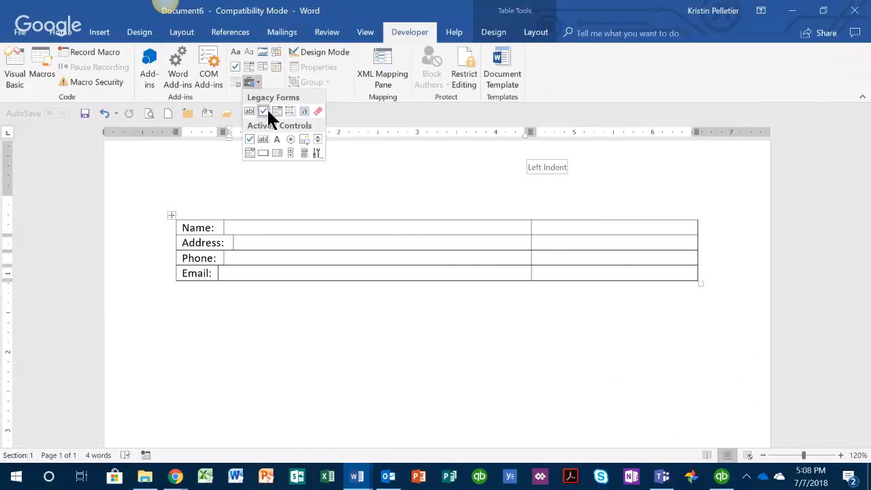
left_click(278, 80)
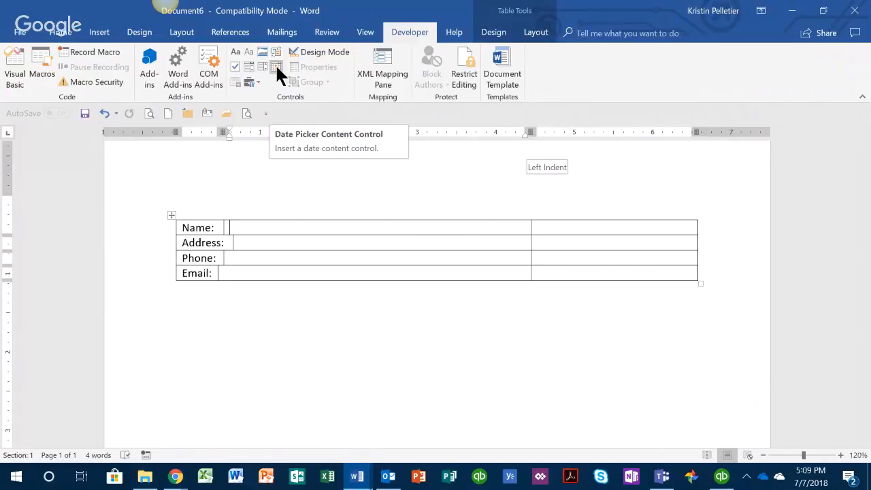
Insert a date picker control in the Name cell, try its calendar, then undo the insertion
left_click(275, 64)
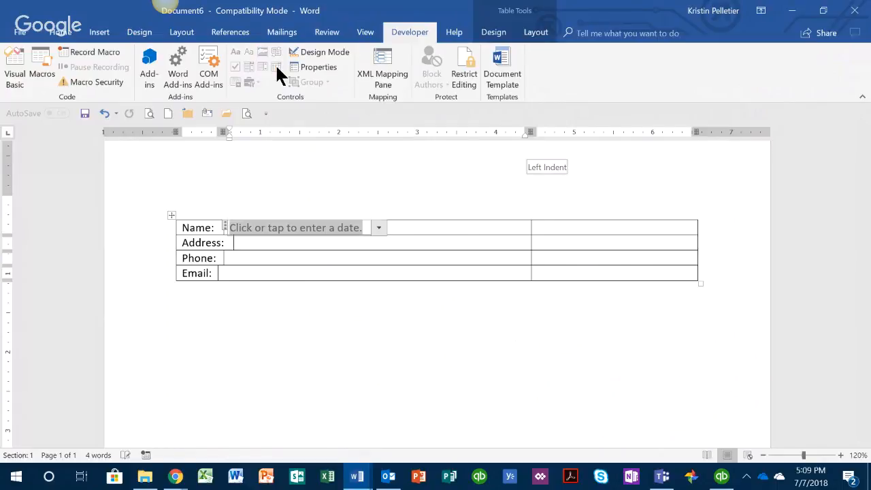
left_click(379, 228)
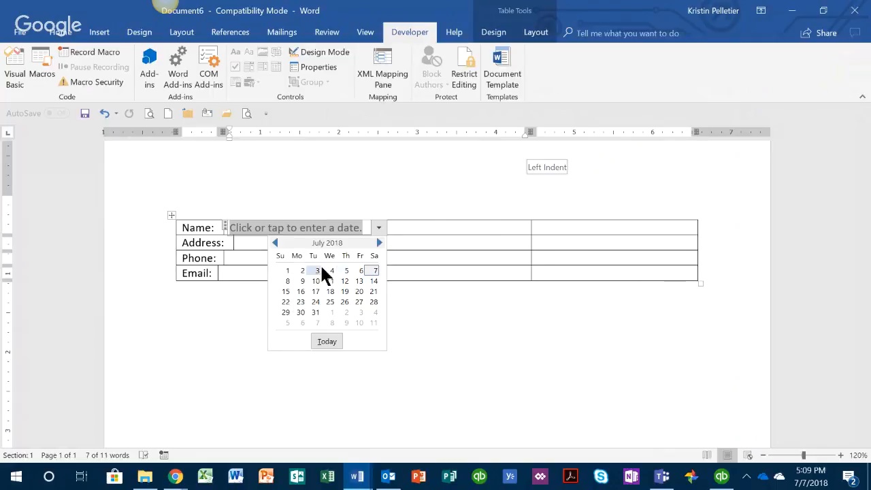
left_click(393, 225)
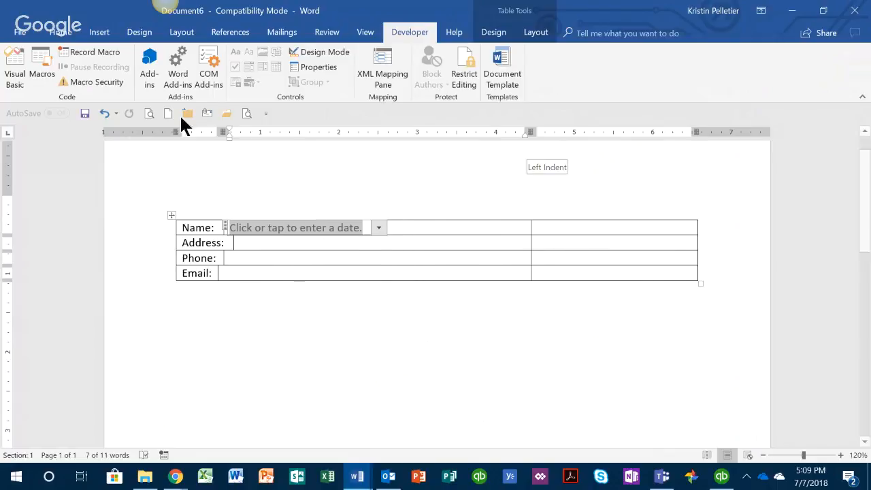
left_click(104, 113)
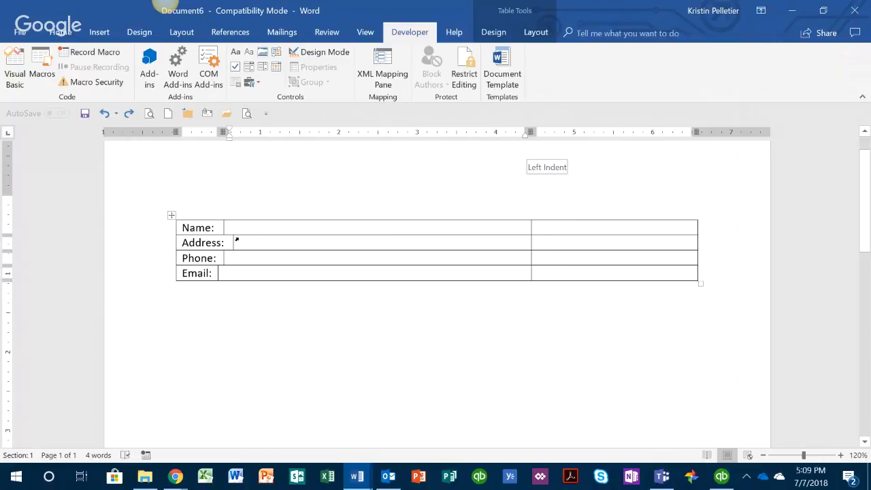
left_click(241, 240)
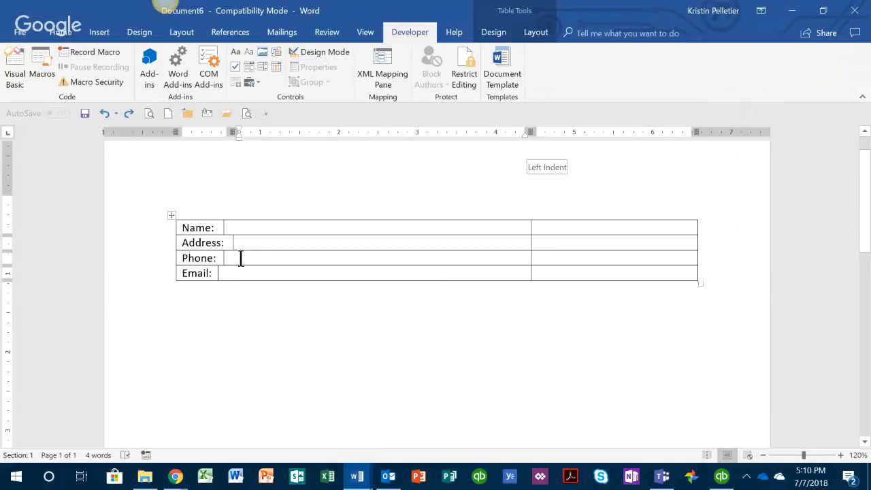
left_click(242, 256)
left_click_drag(219, 258, 171, 249)
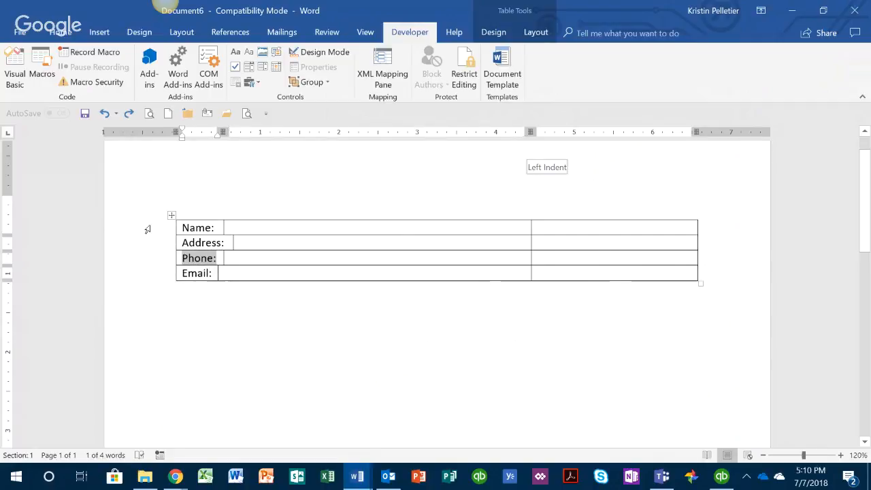
type("814")
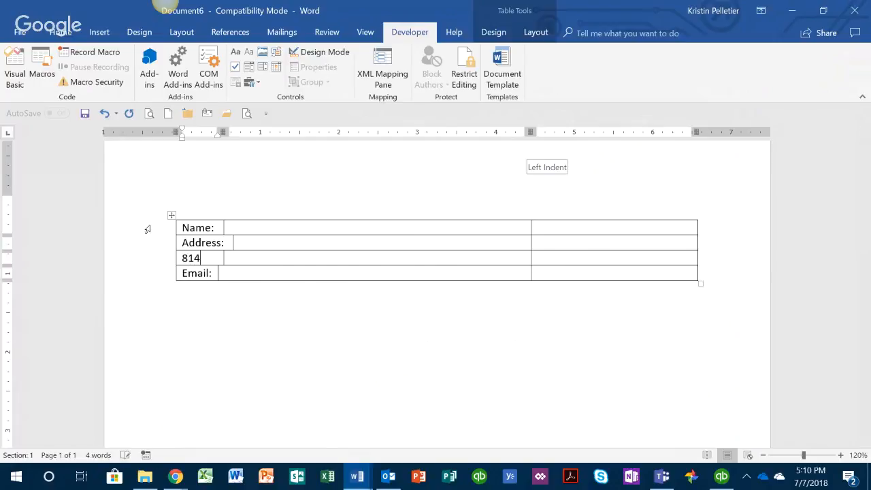
key("BackSpace")
key("BackSpace")
key("BackSpace")
type("Phone:")
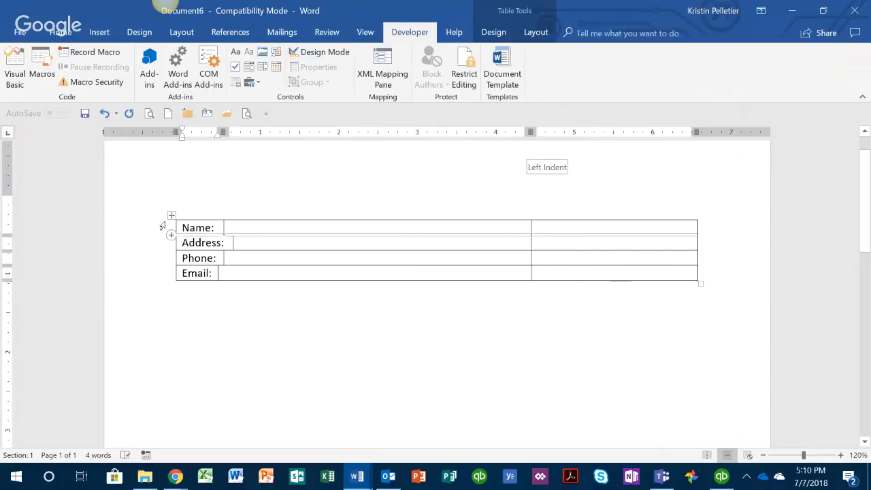
left_click(234, 227)
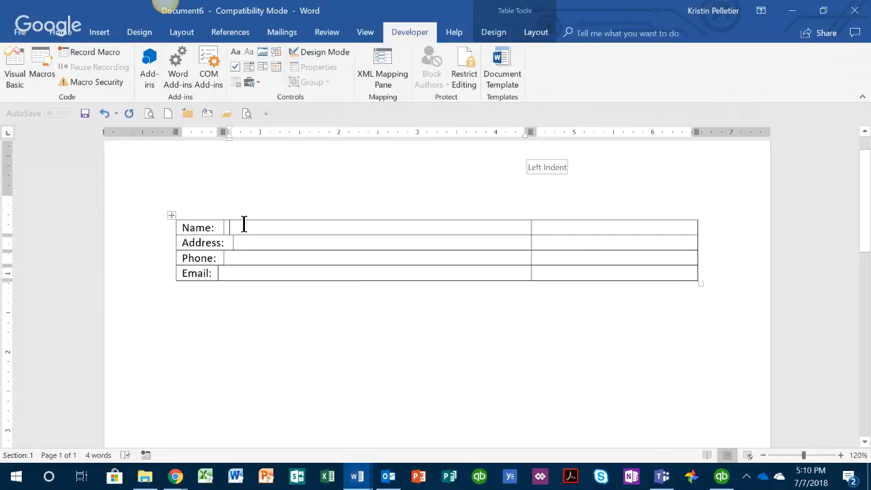
left_click(253, 82)
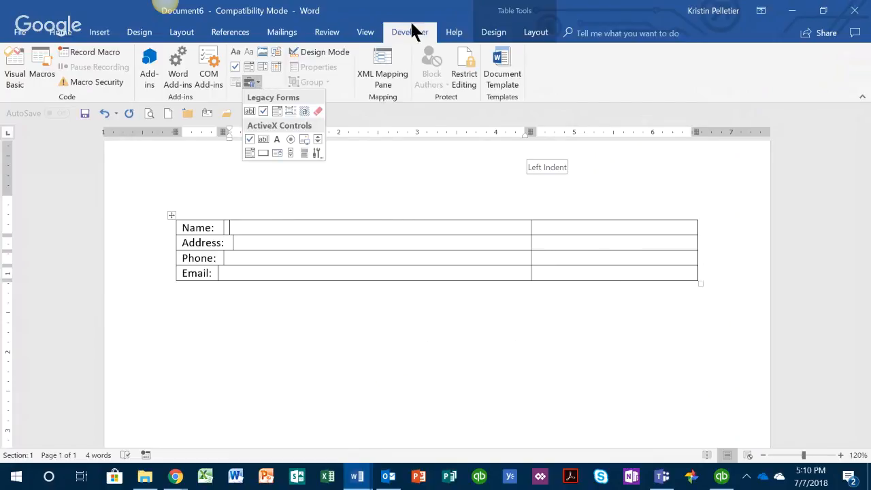
left_click(332, 90)
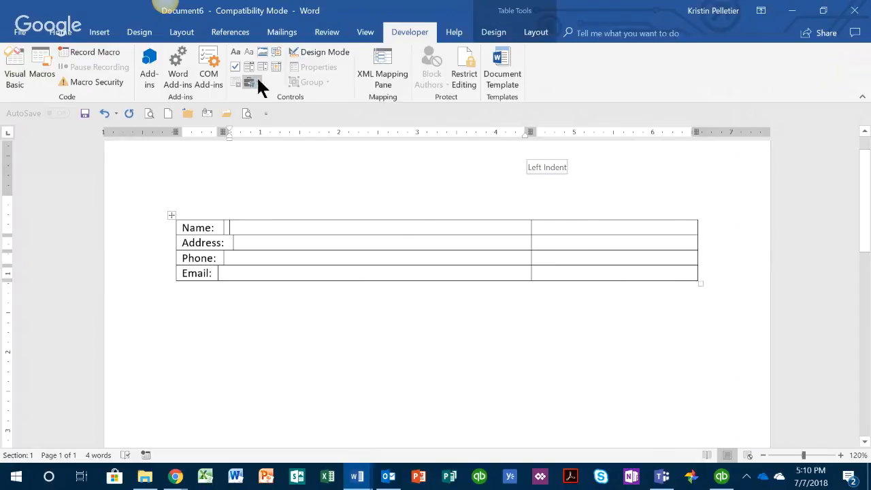
left_click(252, 82)
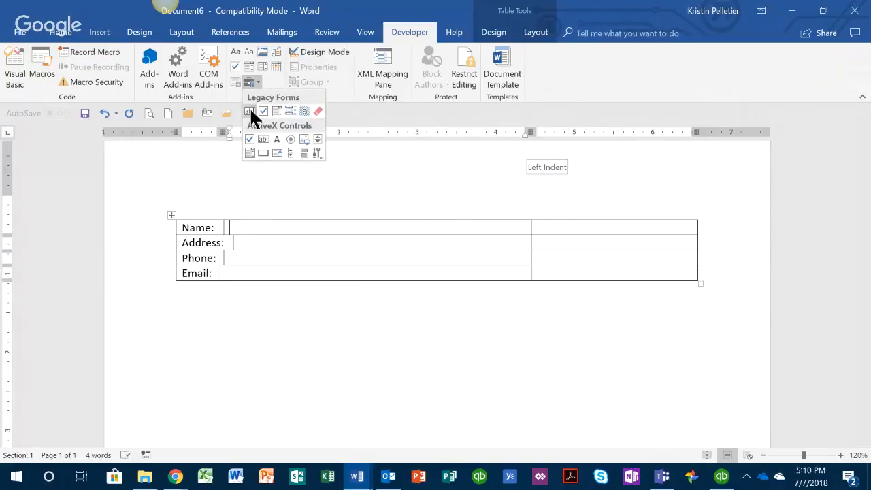
left_click(251, 111)
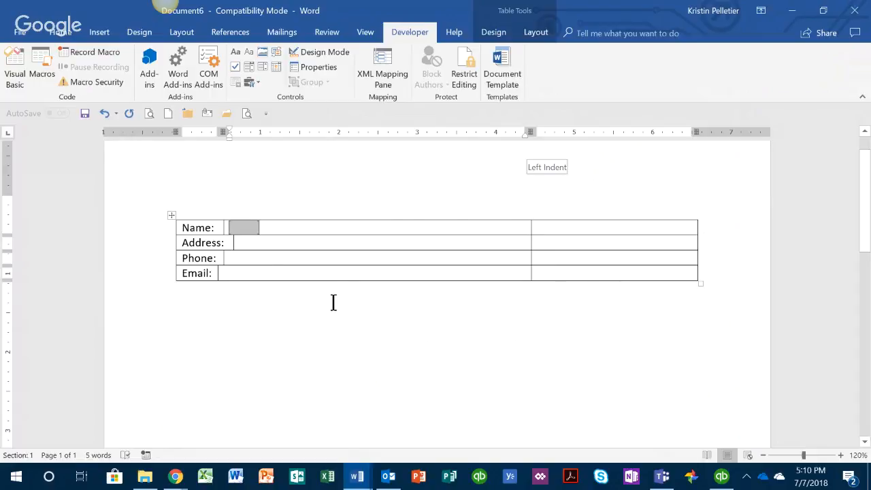
left_click(249, 245)
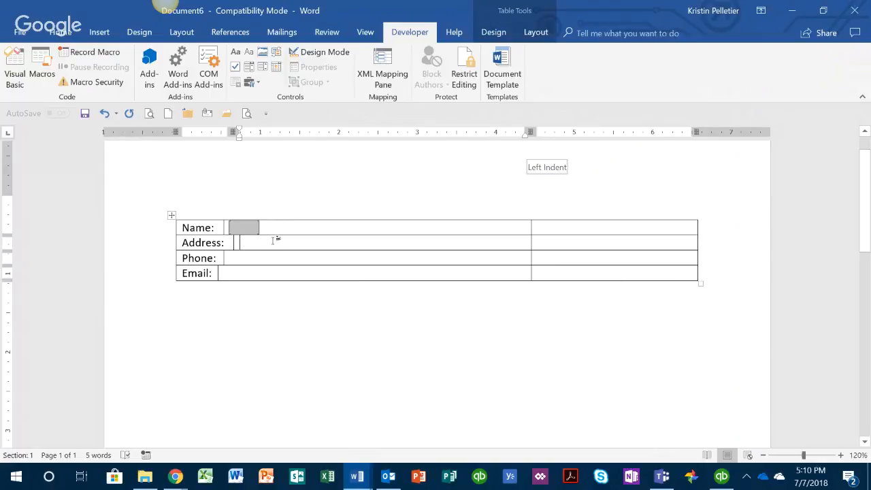
left_click(255, 77)
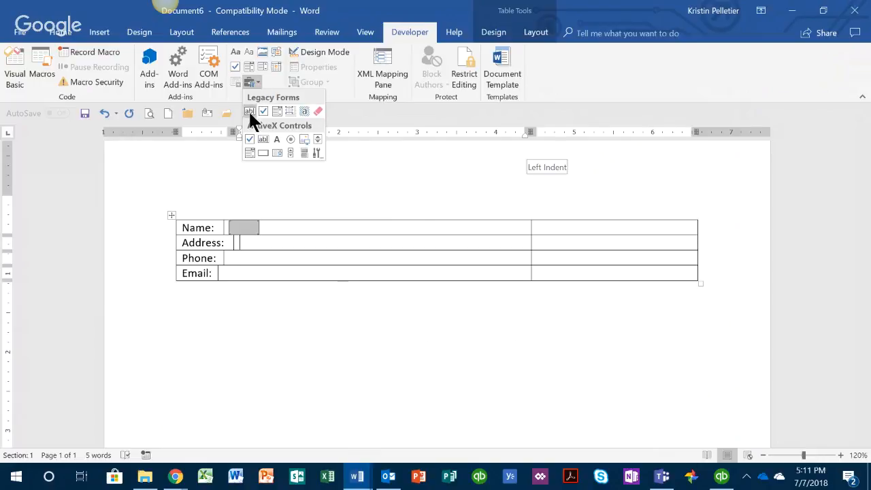
left_click(250, 112)
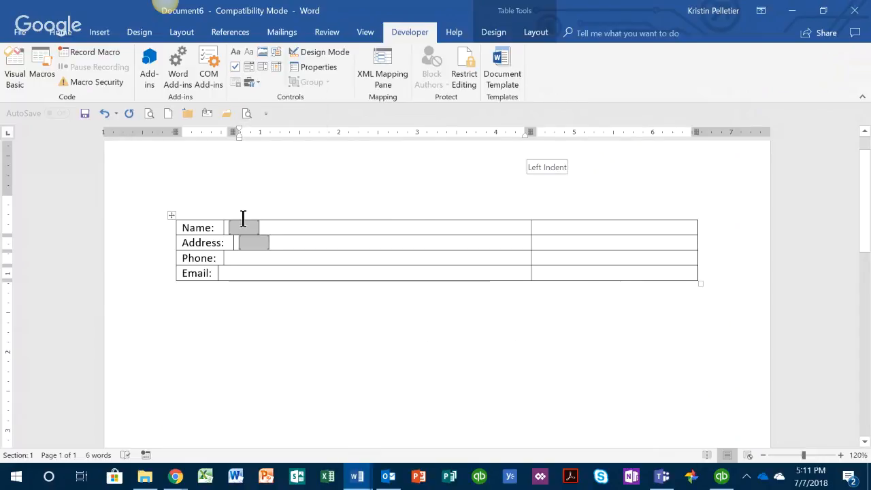
left_click(230, 263)
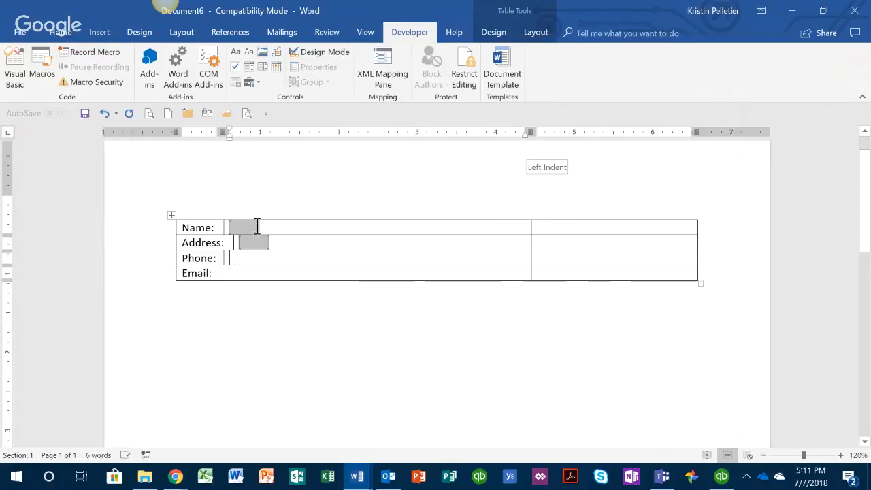
left_click(251, 82)
left_click(250, 111)
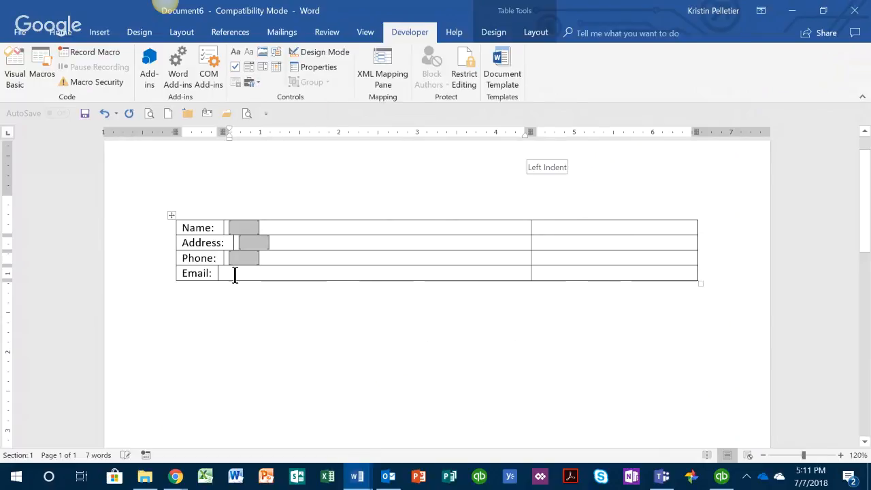
left_click(256, 81)
left_click(250, 112)
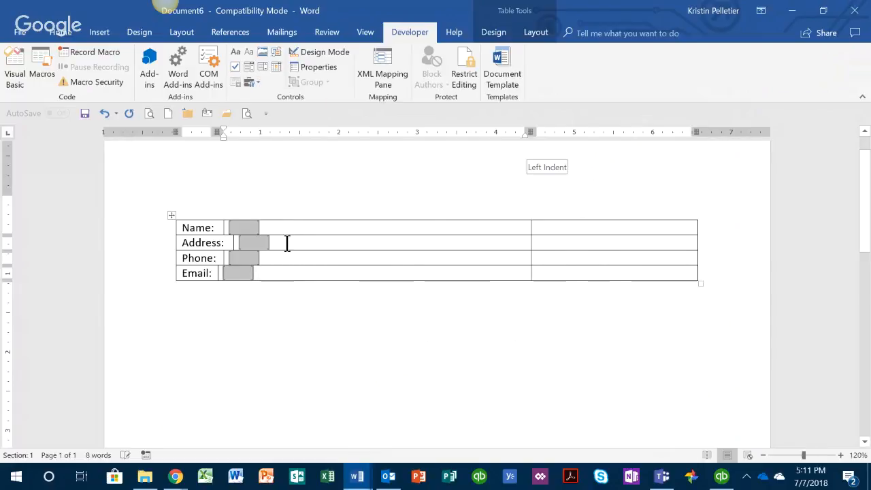
left_click(258, 229)
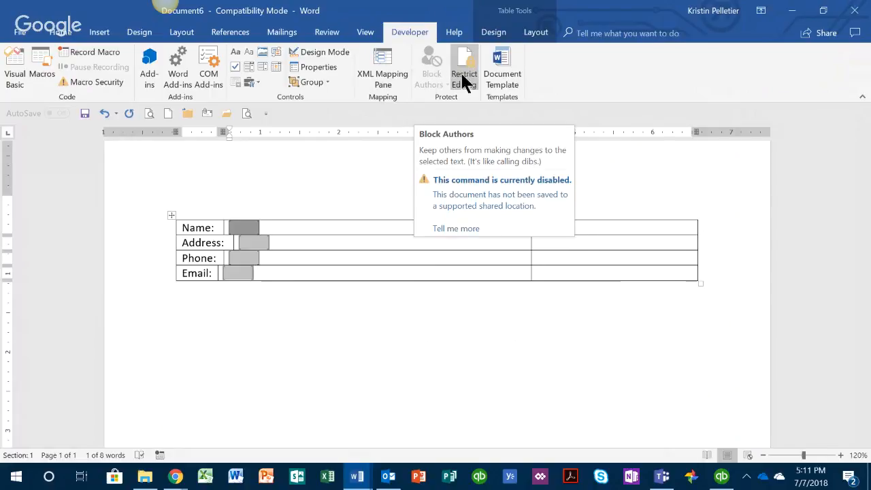
Open Restrict Editing from the Review tab and widen the restriction pane
left_click(326, 34)
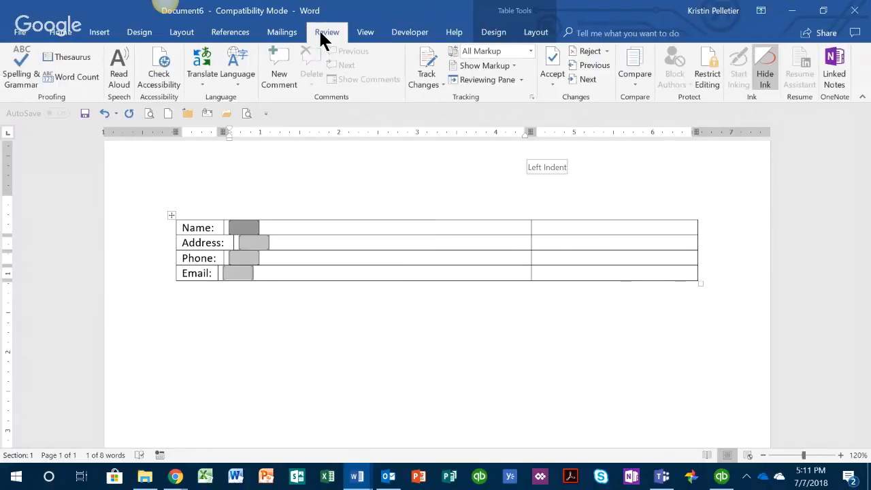
left_click(706, 78)
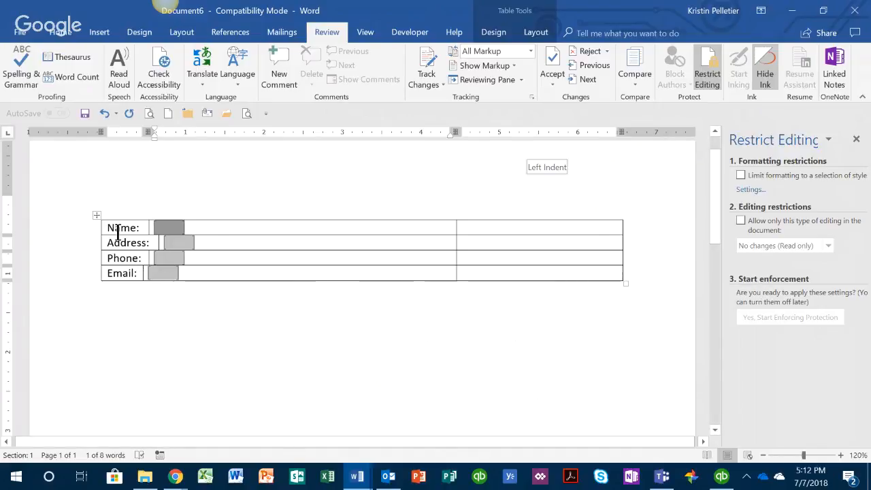
left_click_drag(140, 229, 110, 226)
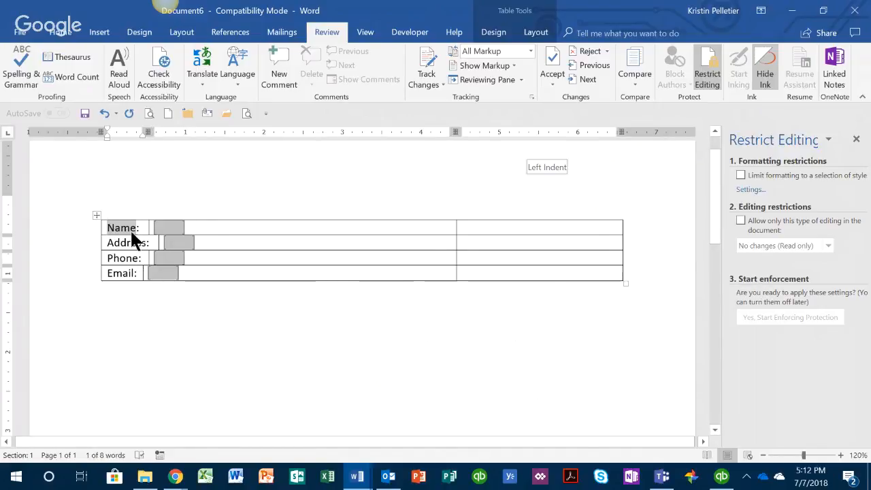
left_click(130, 244)
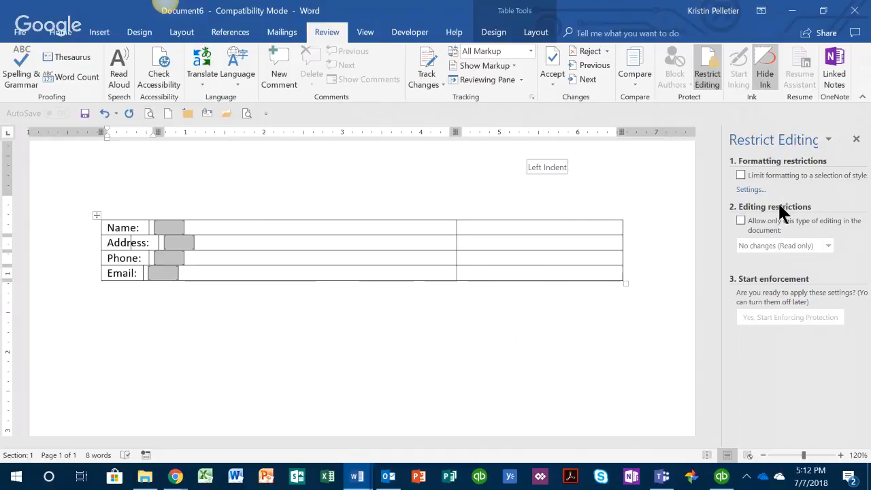
left_click_drag(723, 270, 670, 262)
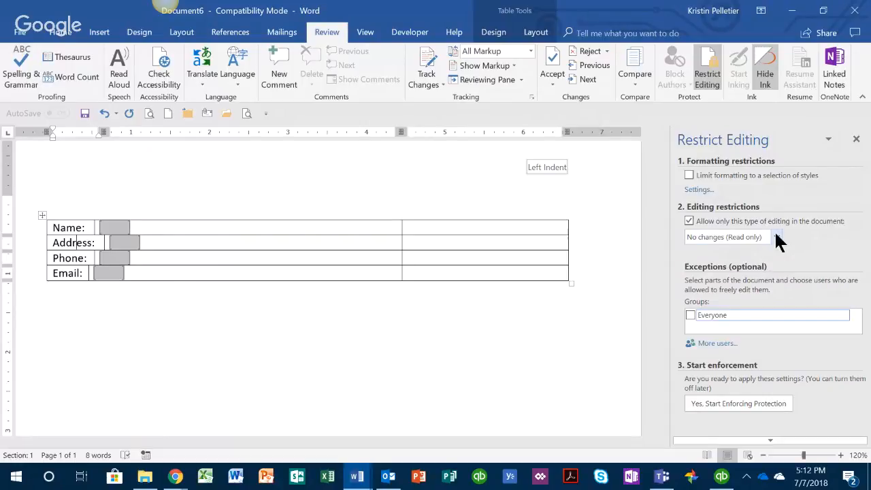
Restrict editing to 'Filling in forms' and enforce protection without a password
left_click(776, 236)
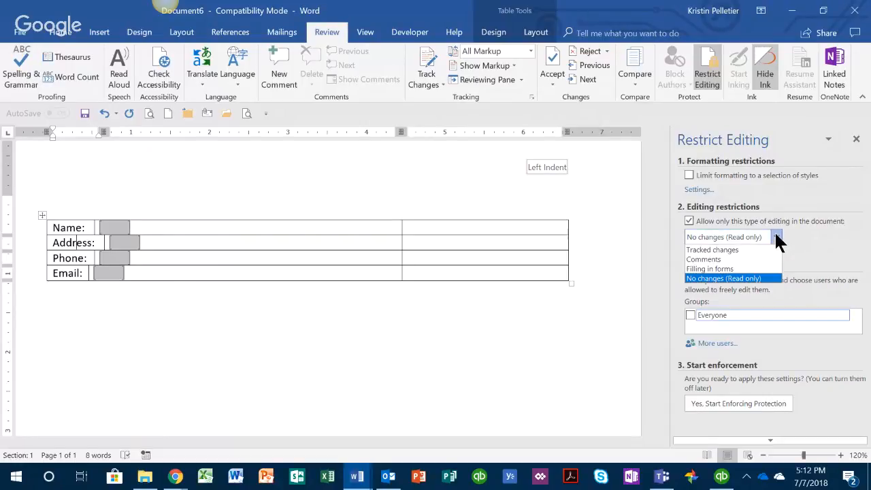
left_click(715, 270)
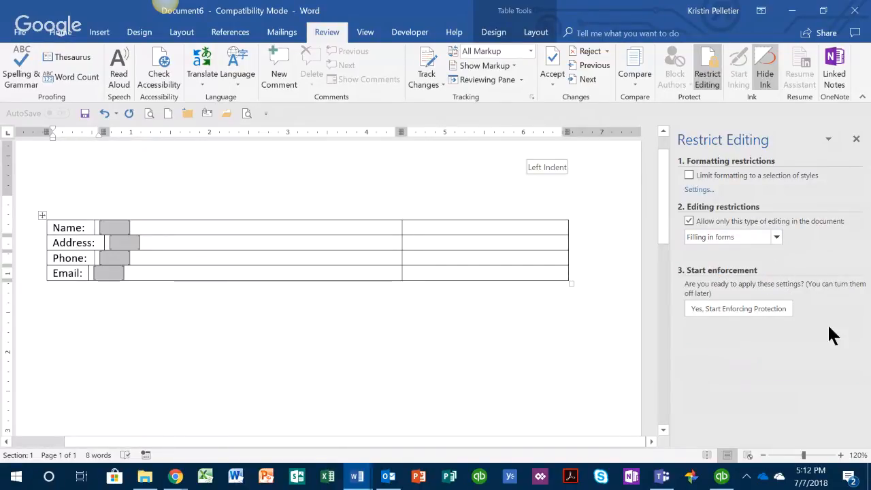
left_click(734, 311)
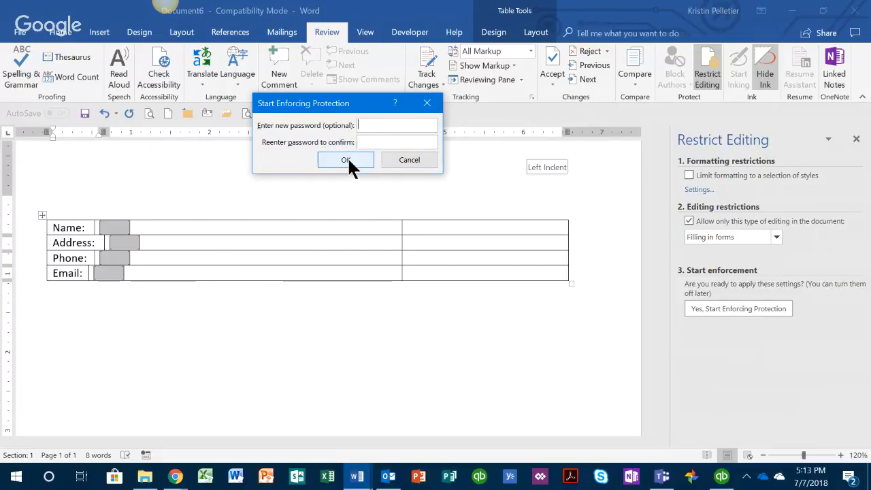
left_click(348, 163)
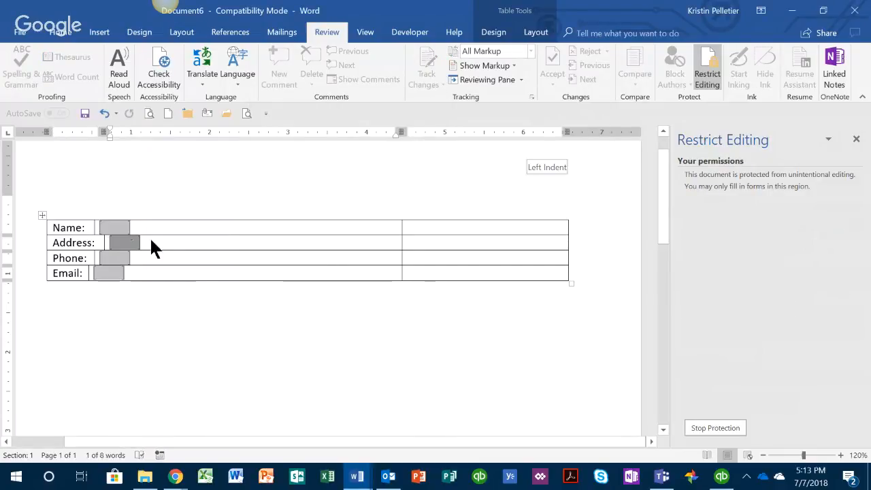
Enter a first name in the Name field and a street address in the Address field
key("Tab")
key("Tab")
key("Tab")
key("Tab")
key("Tab")
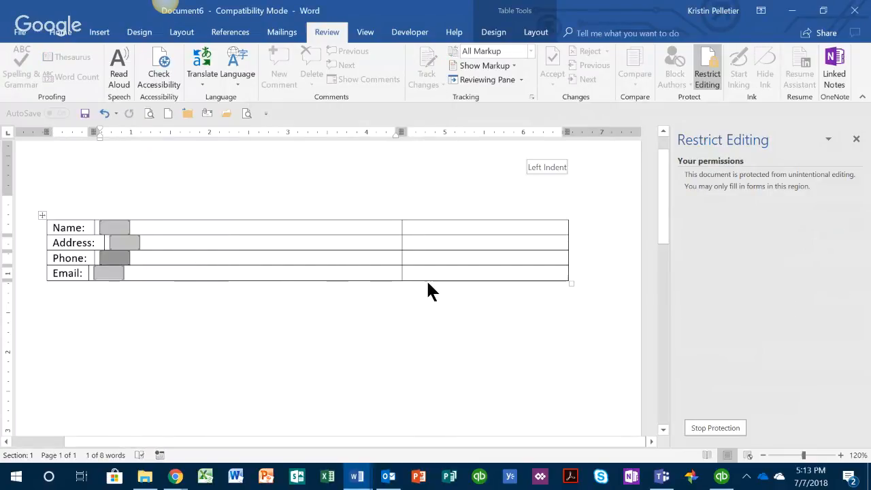
key("Tab")
key("Tab")
key("Tab")
key("Tab")
key("Tab")
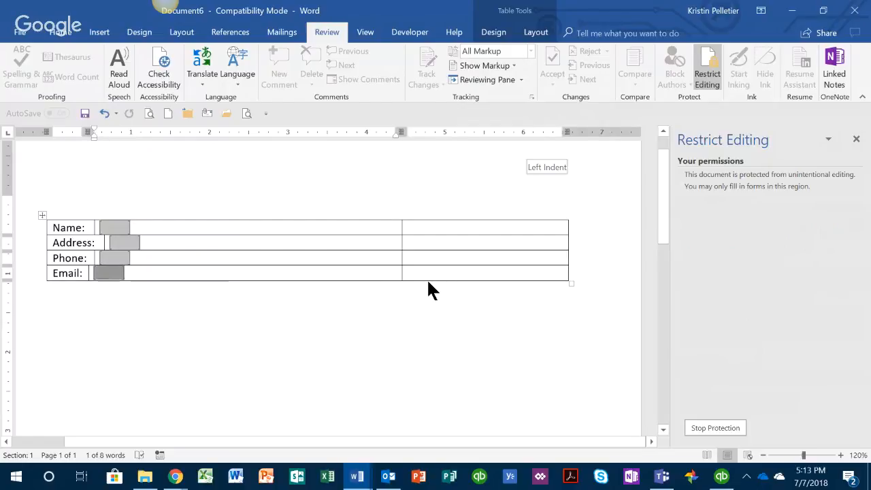
key("Tab")
key("Tab")
key("Tab")
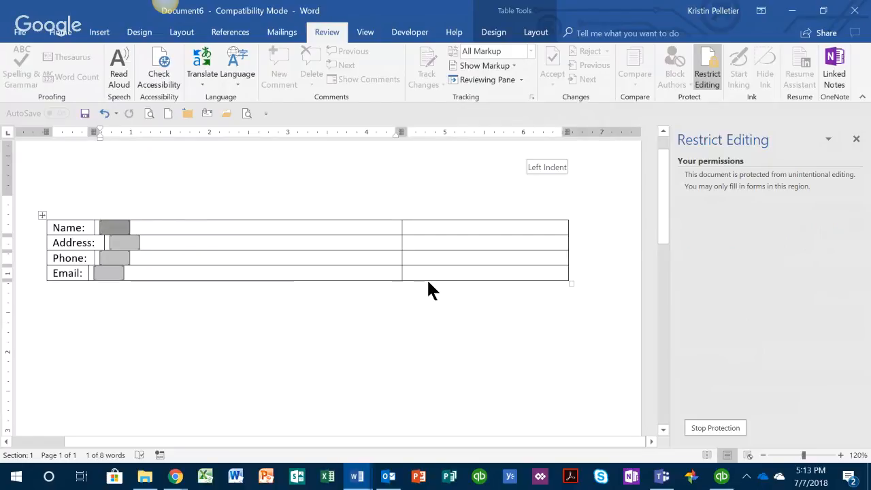
key("Tab")
key("Tab")
type("Kristin")
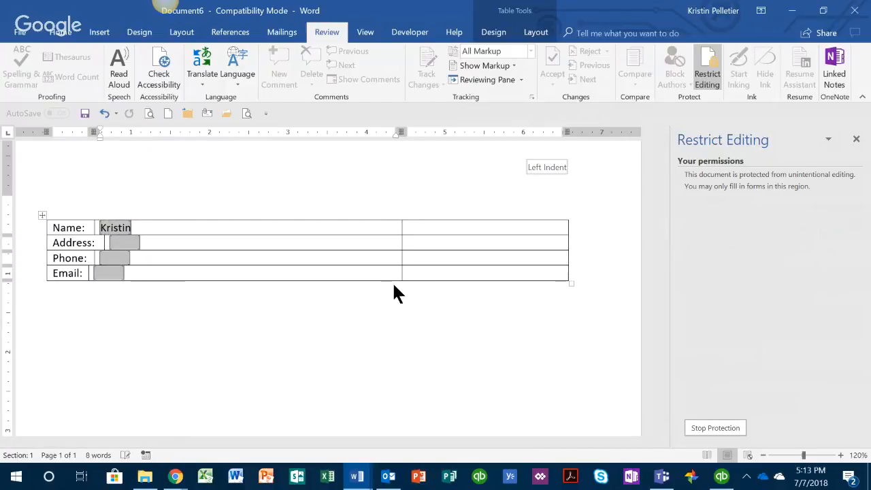
key("Tab")
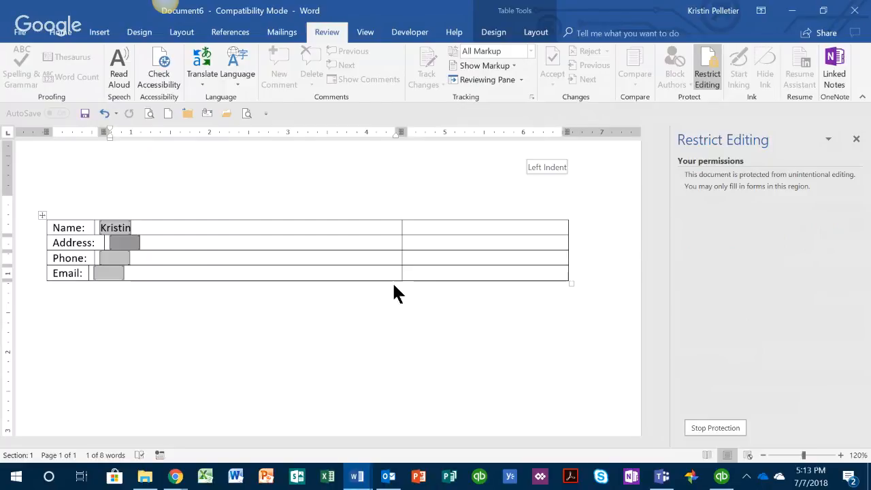
type("123 Main st")
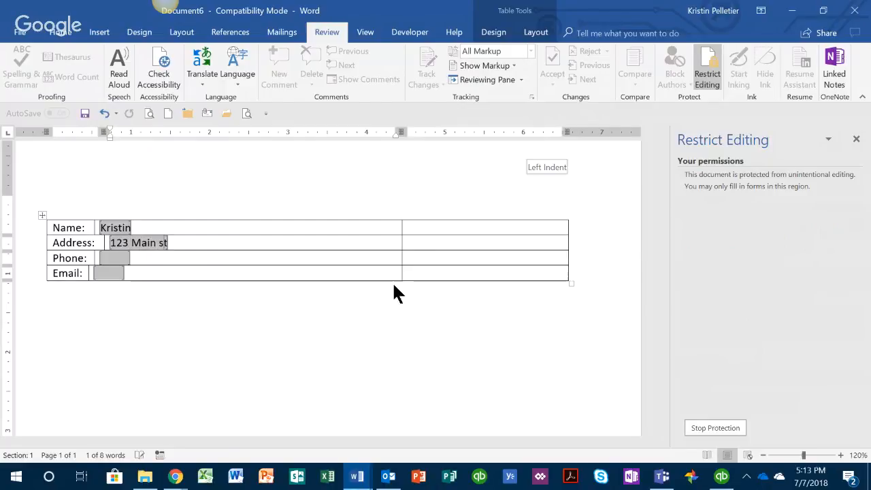
Enter a phone number in the Phone field, fixing a typo, and an e-mail address in Email
key("Tab")
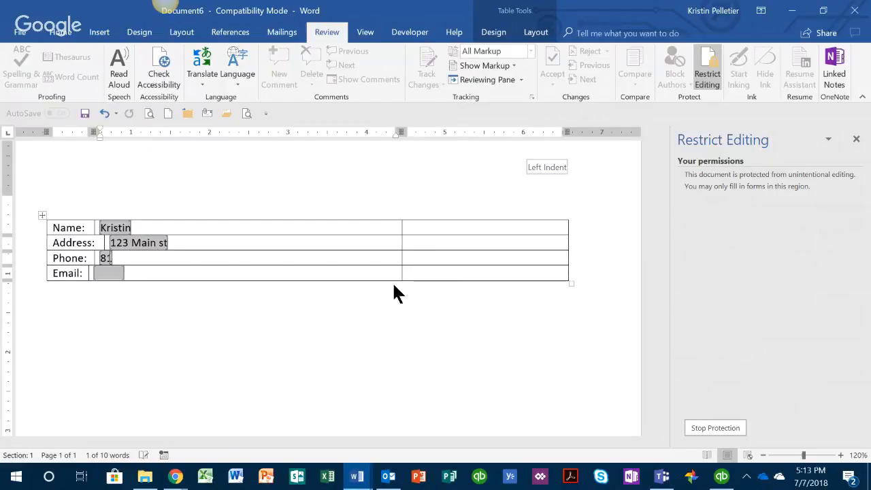
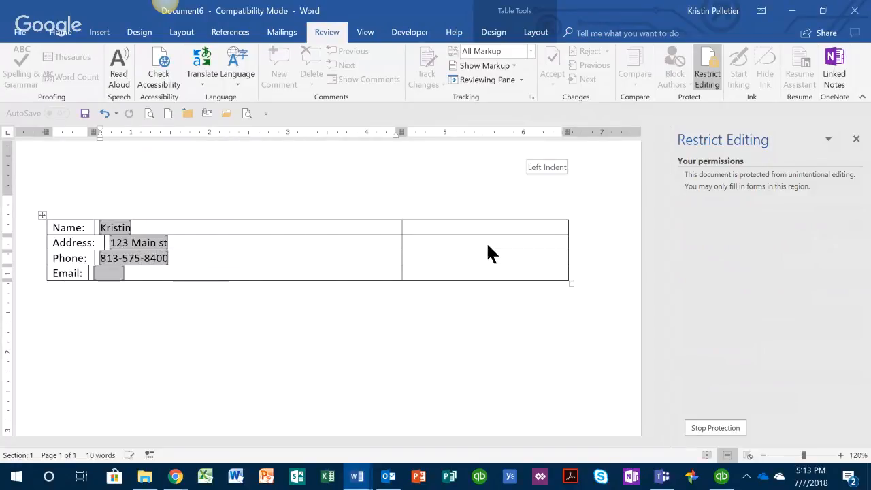
key("Tab")
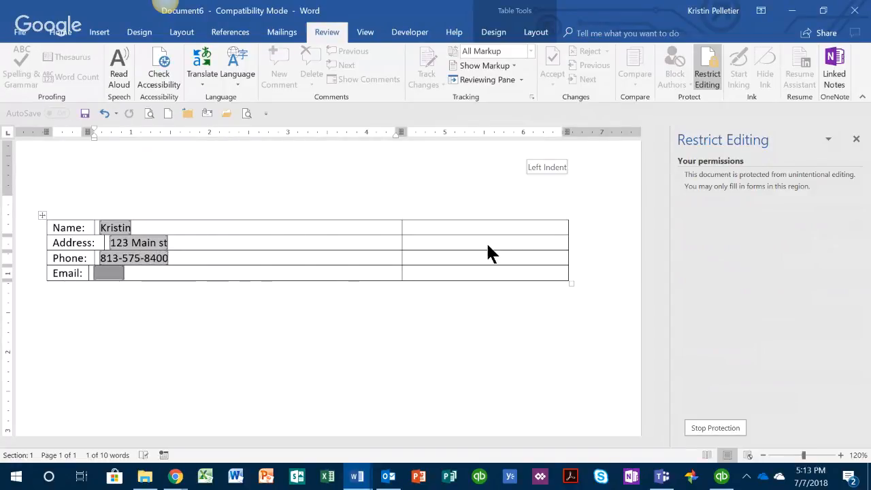
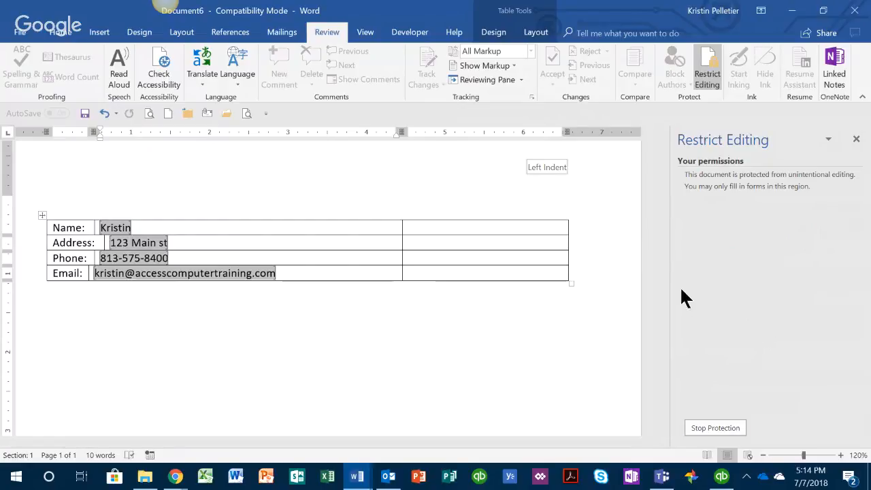
Stop the document protection and place the cursor in the Address cell
left_click(715, 429)
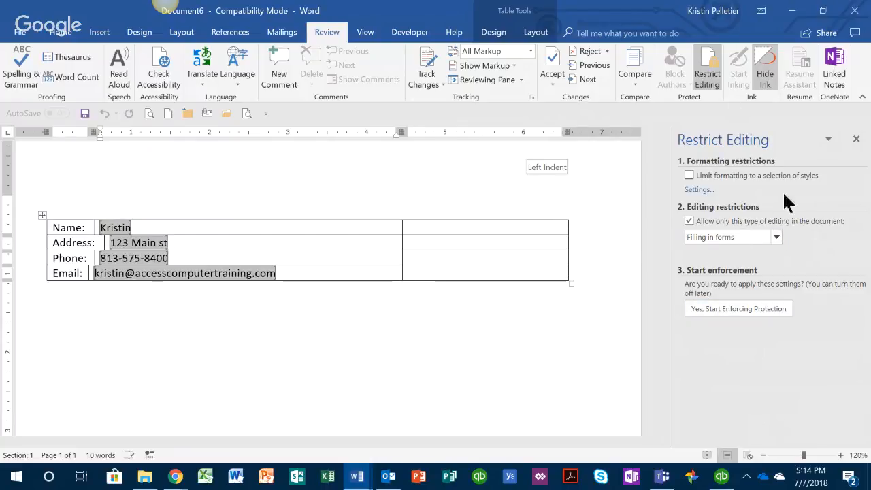
left_click(71, 244)
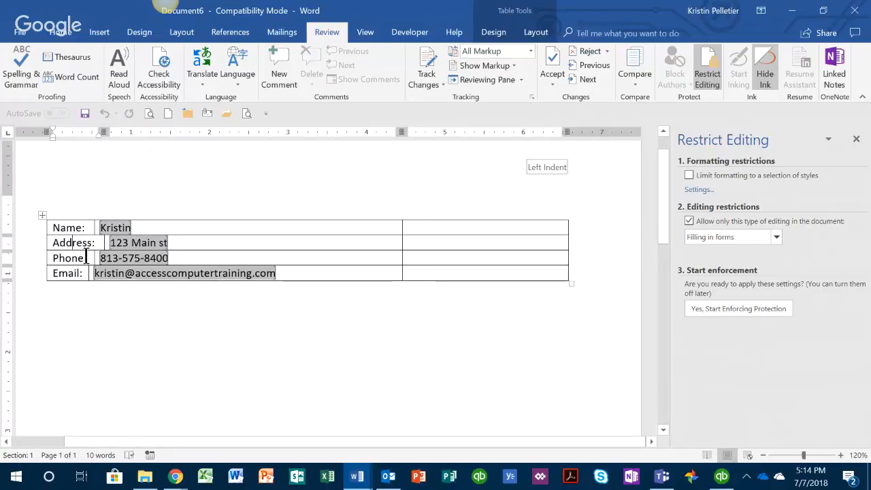